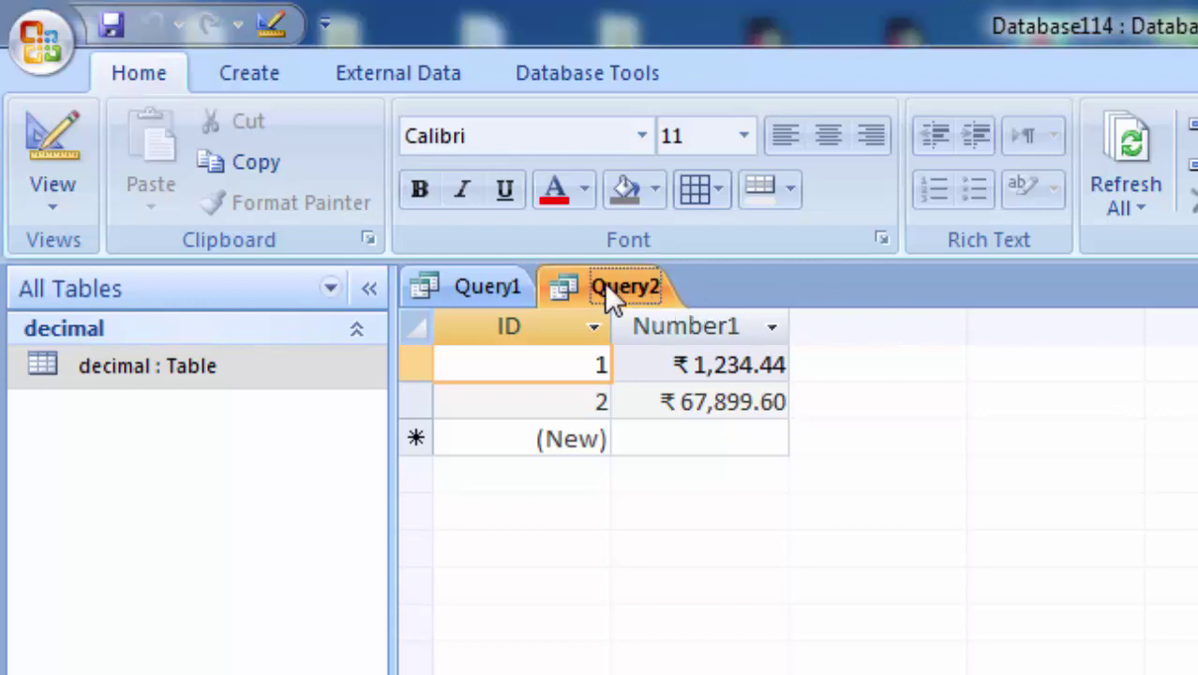
Switch to Query1 and dismiss the invalid-syntax error about its Round column.
{"action": "left_click", "coordinate": [493, 285]}
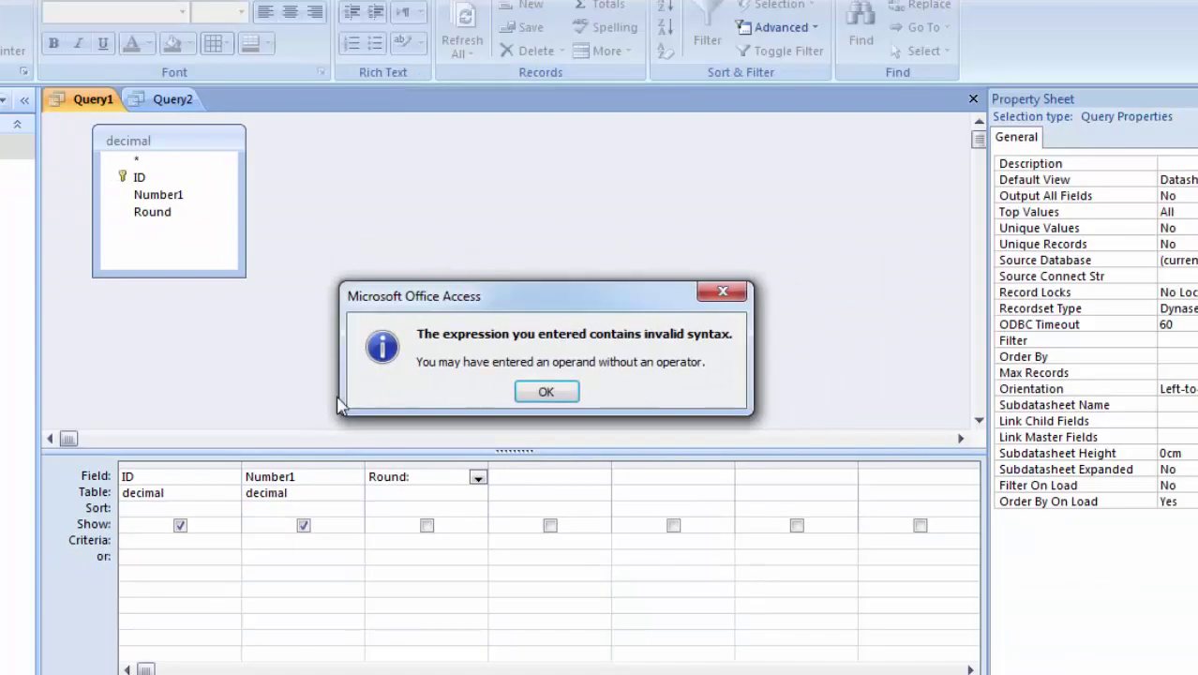
{"action": "left_click", "coordinate": [544, 392]}
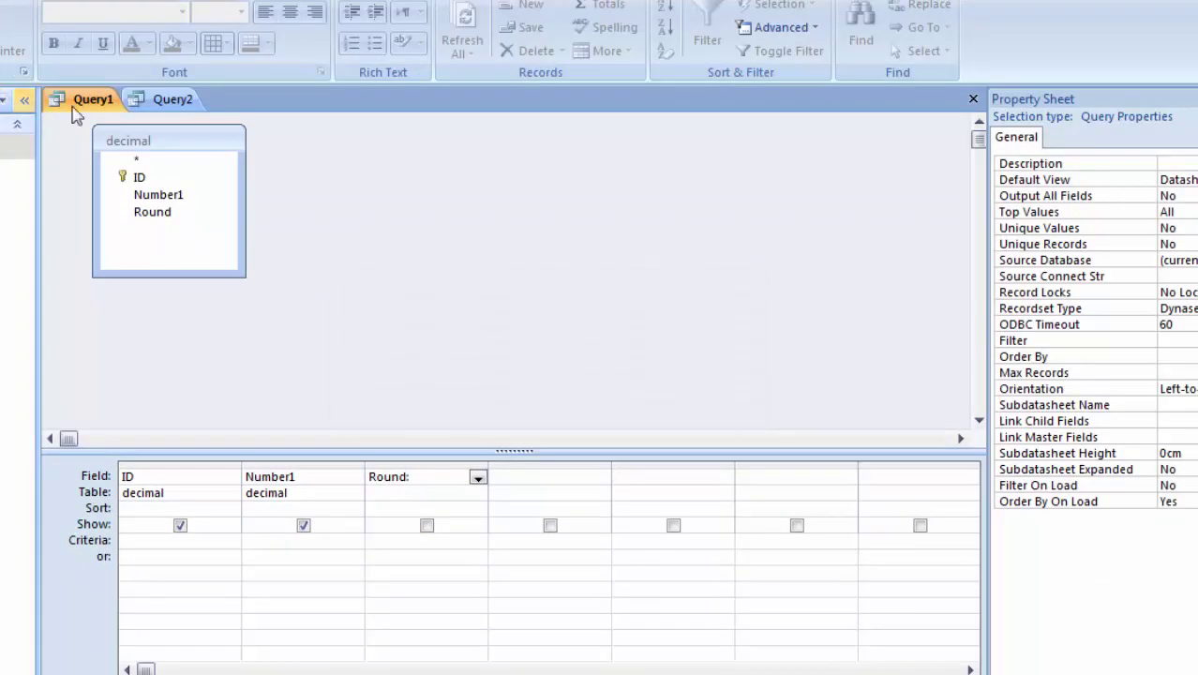
Put Query2 in Design View to edit its fields.
{"action": "left_click", "coordinate": [172, 100]}
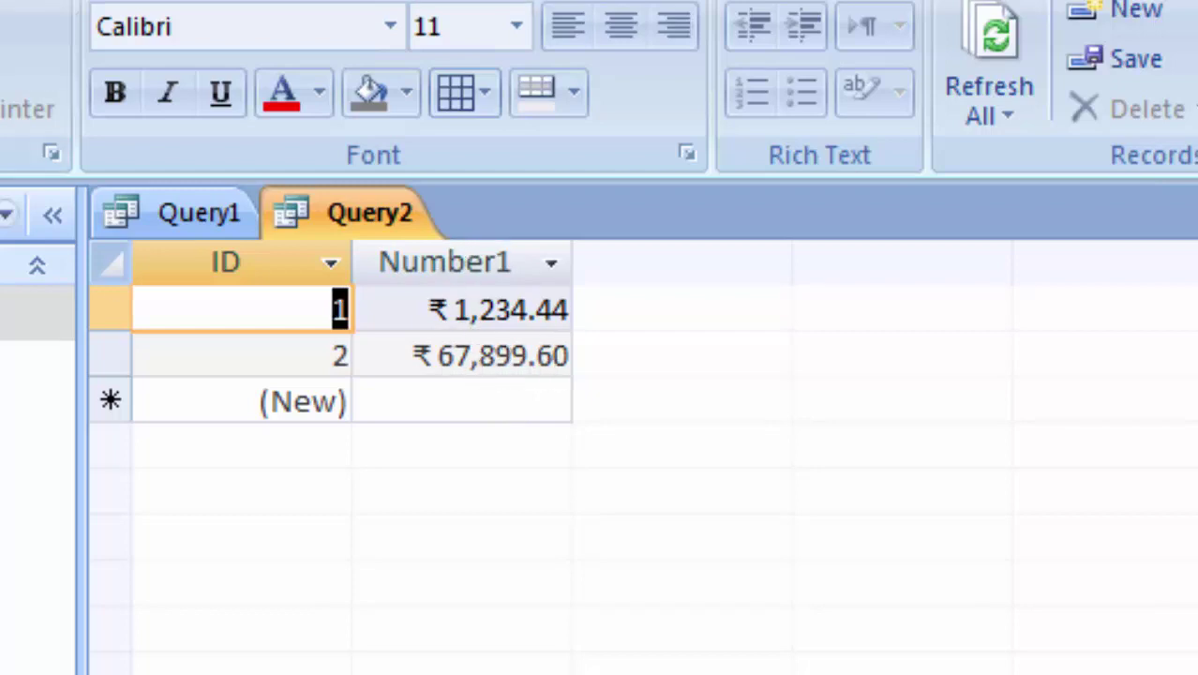
{"action": "left_click", "coordinate": [2, 56]}
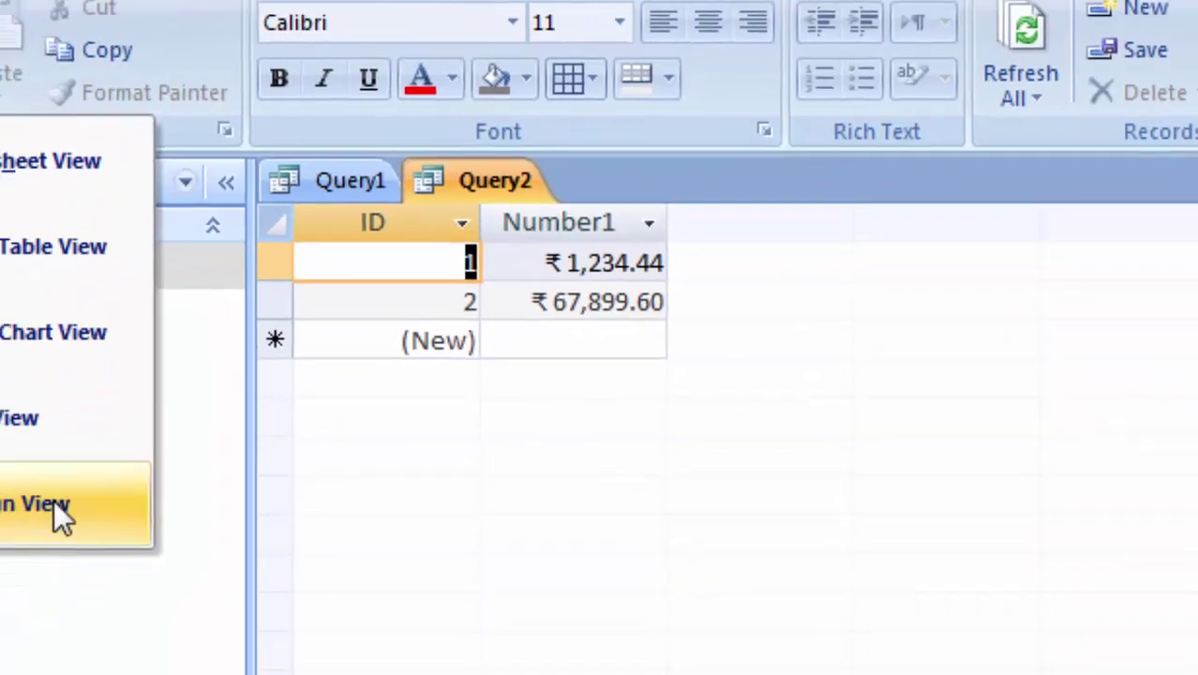
{"action": "left_click", "coordinate": [53, 499]}
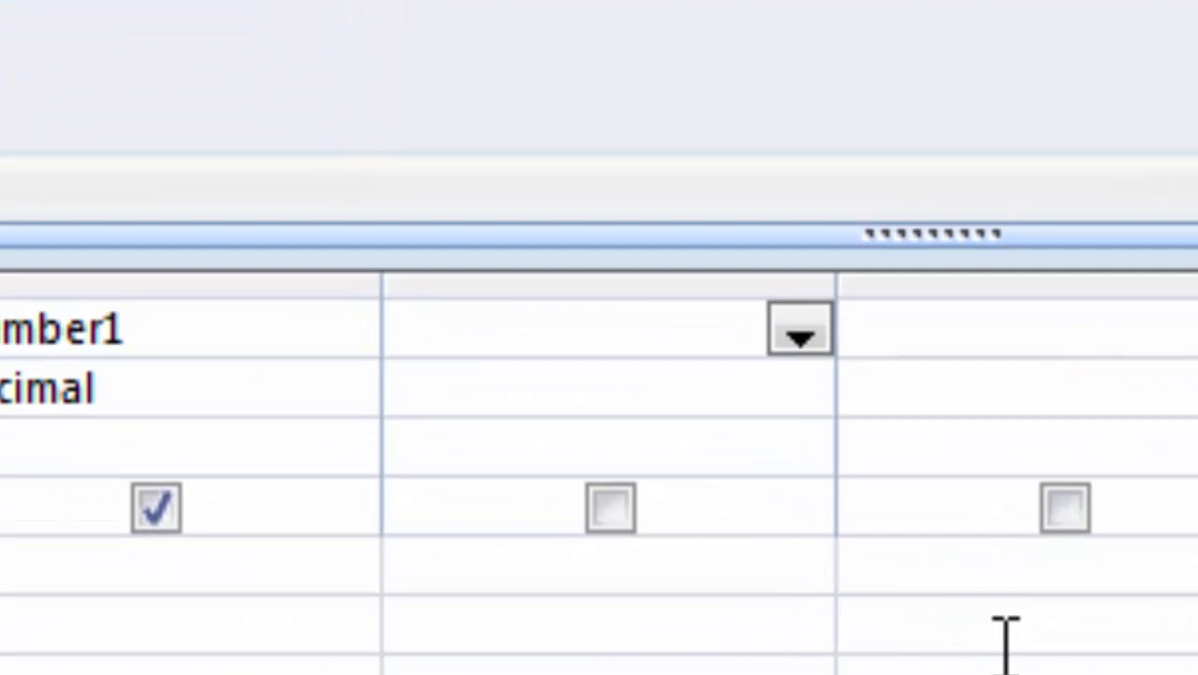
Enter Round:Round([Number1],0) in Query2's third Field cell.
{"action": "type", "text": "Rou"}
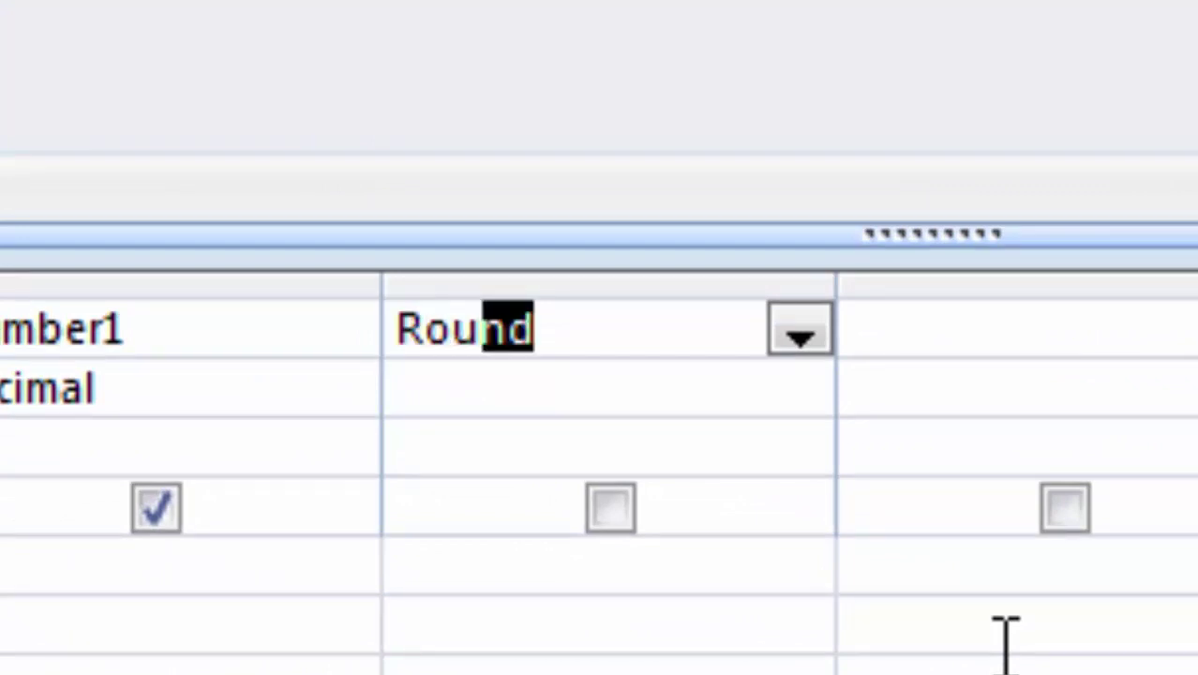
{"action": "type", "text": "nd"}
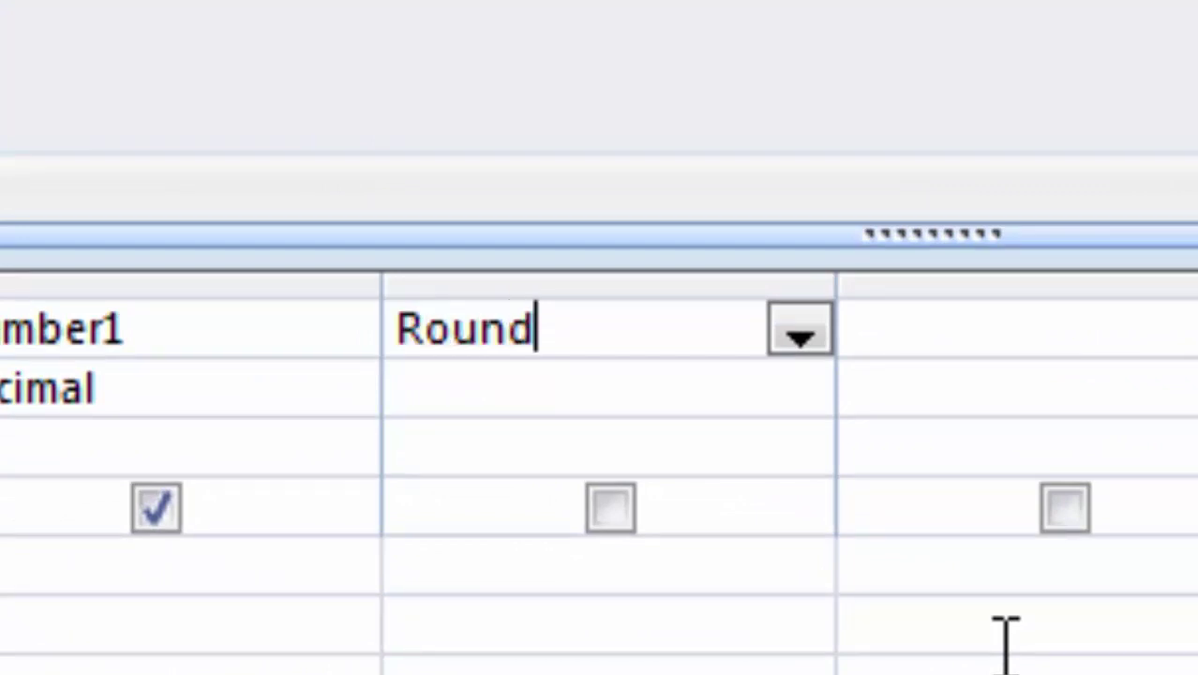
{"action": "type", "text": ":"}
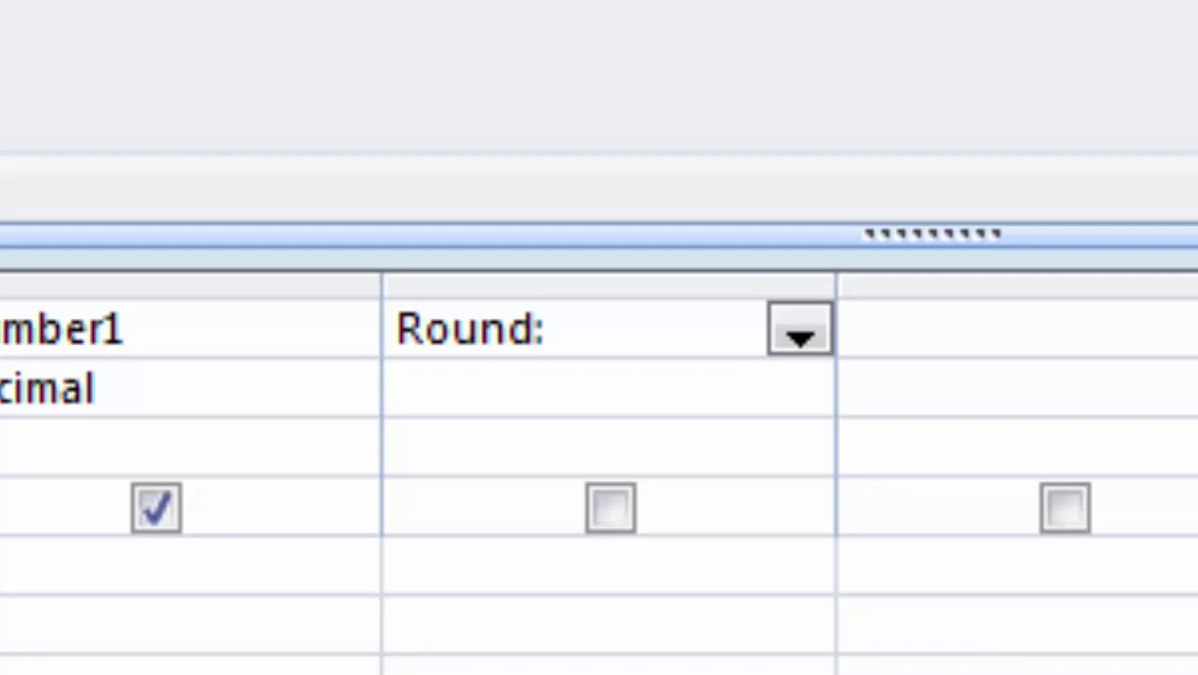
{"action": "type", "text": "Ro"}
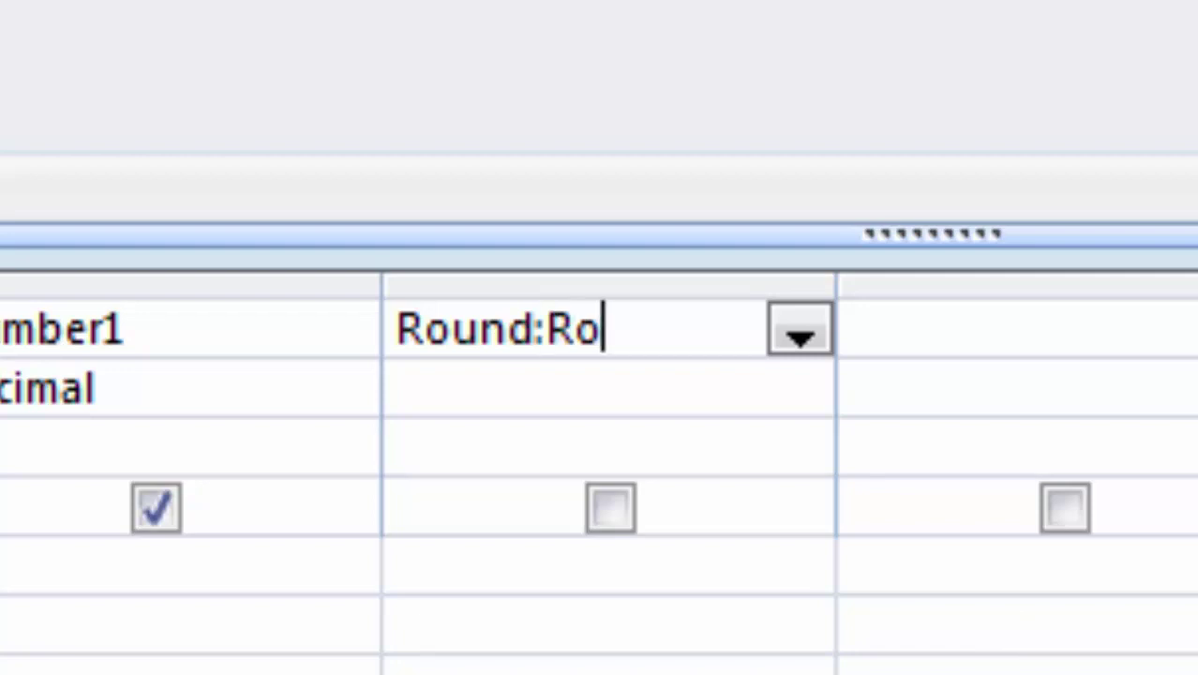
{"action": "type", "text": "und"}
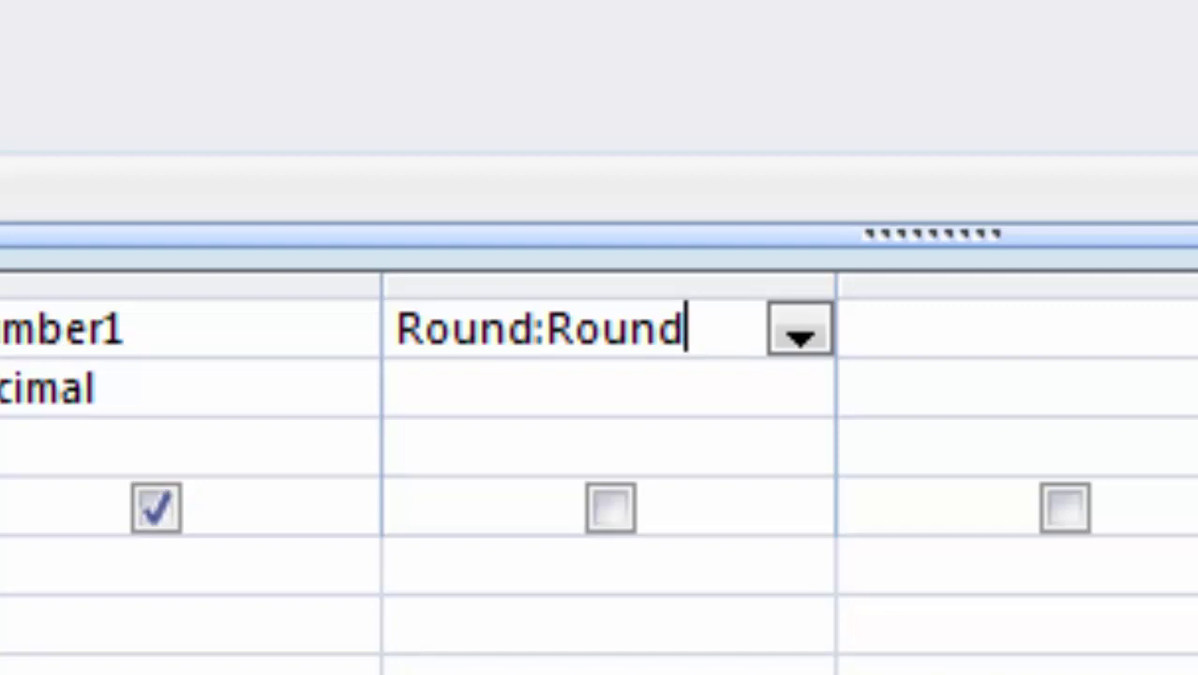
{"action": "type", "text": "("}
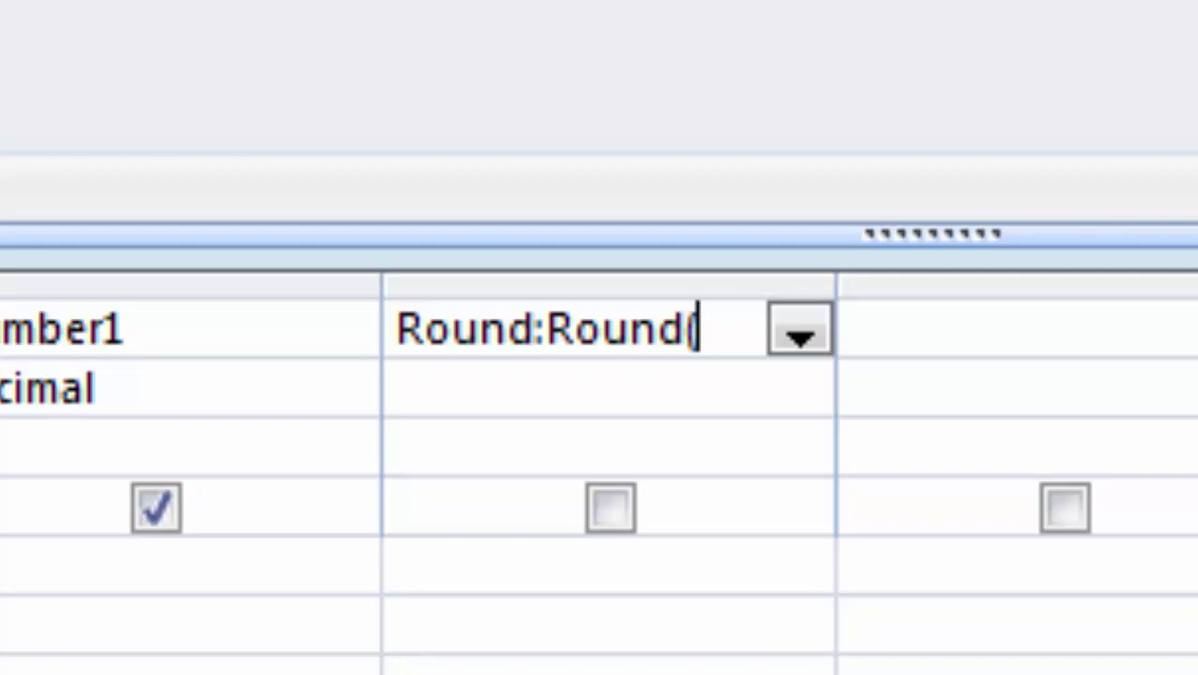
{"action": "type", "text": "["}
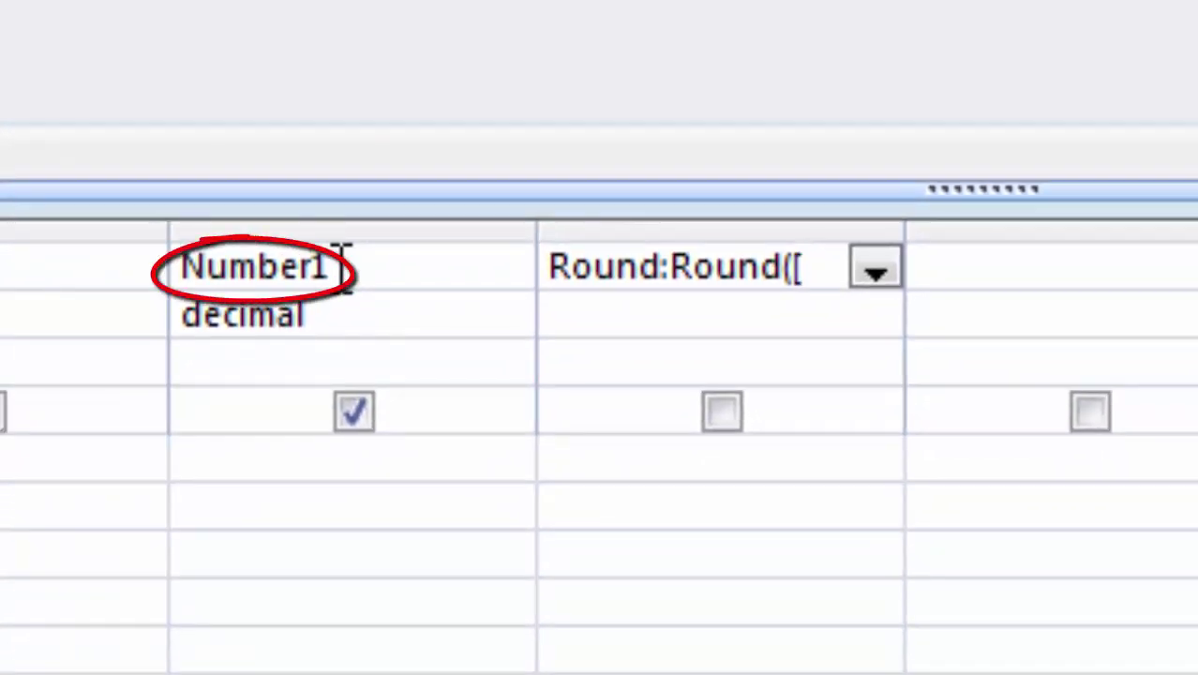
{"action": "type", "text": "Numb"}
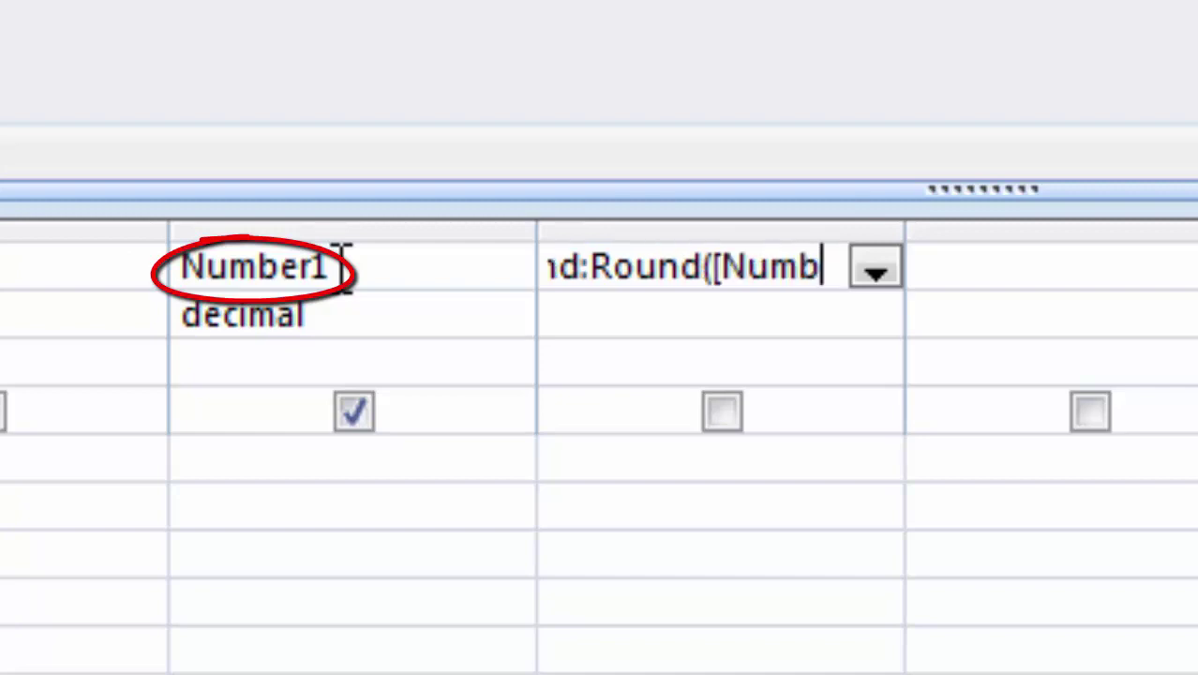
{"action": "type", "text": "er1"}
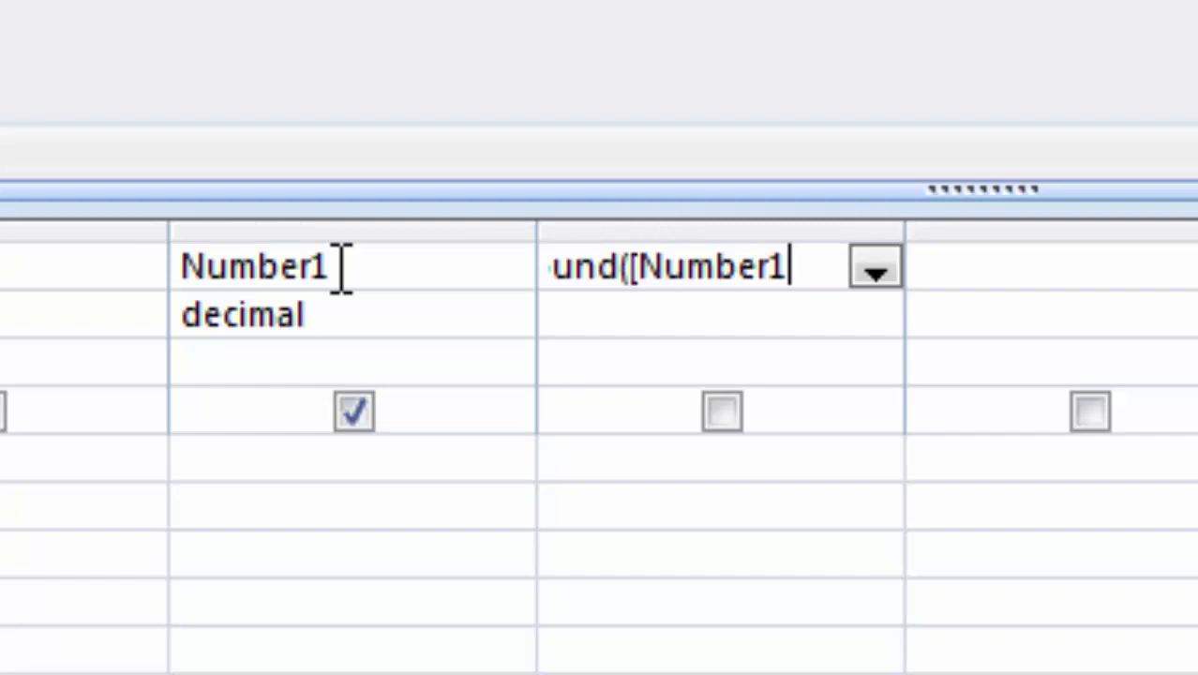
{"action": "type", "text": "]"}
{"action": "type", "text": ","}
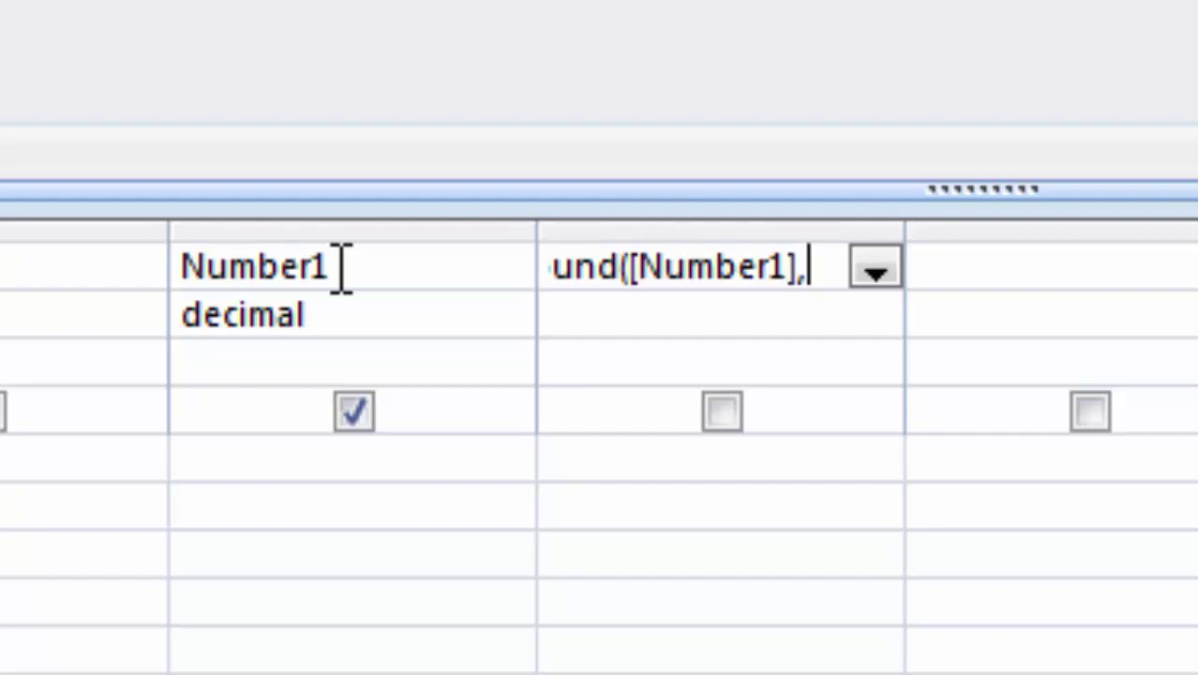
{"action": "type", "text": "0"}
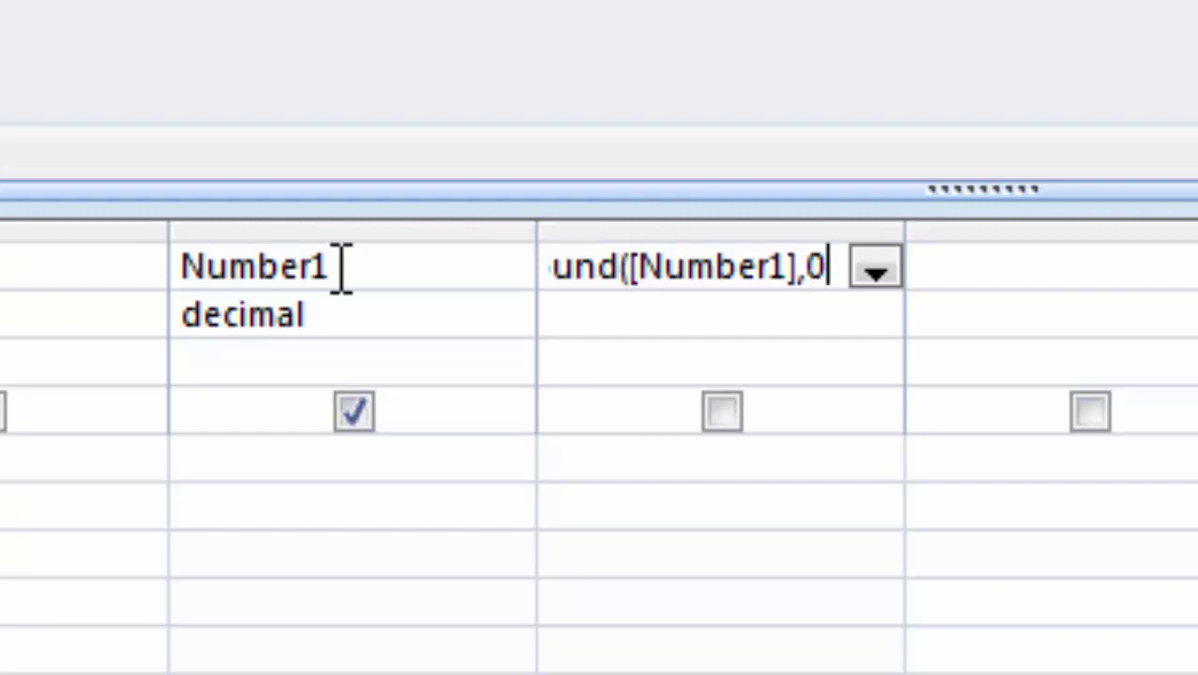
{"action": "type", "text": ")"}
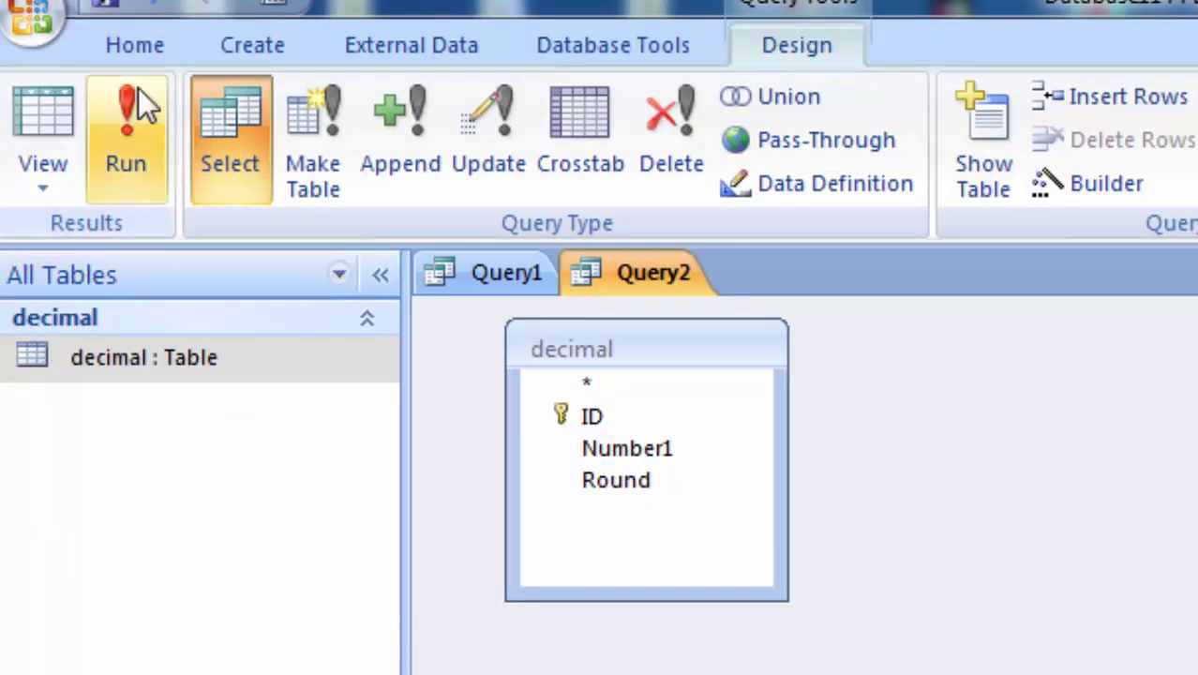
Run Query2 to see Round values 1234 and 67900 beside Number1.
{"action": "left_click", "coordinate": [138, 117]}
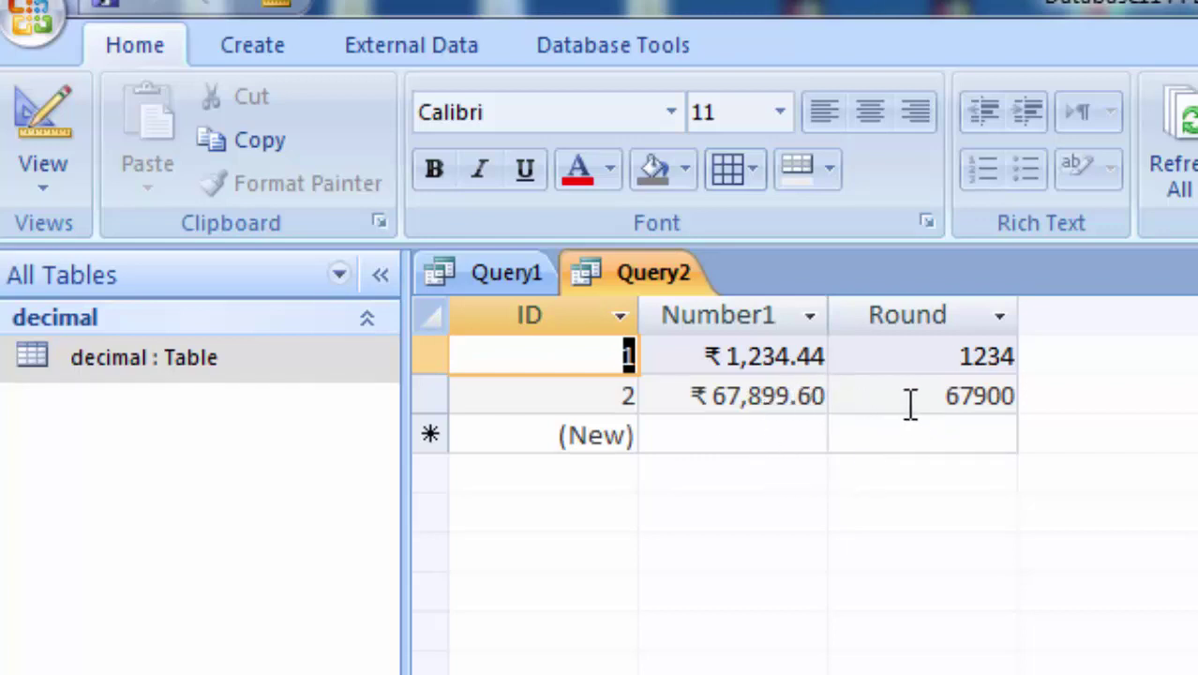
Add records with Number1 values 500.49 and 499.5, each rounding to 500.
{"action": "left_click", "coordinate": [754, 427]}
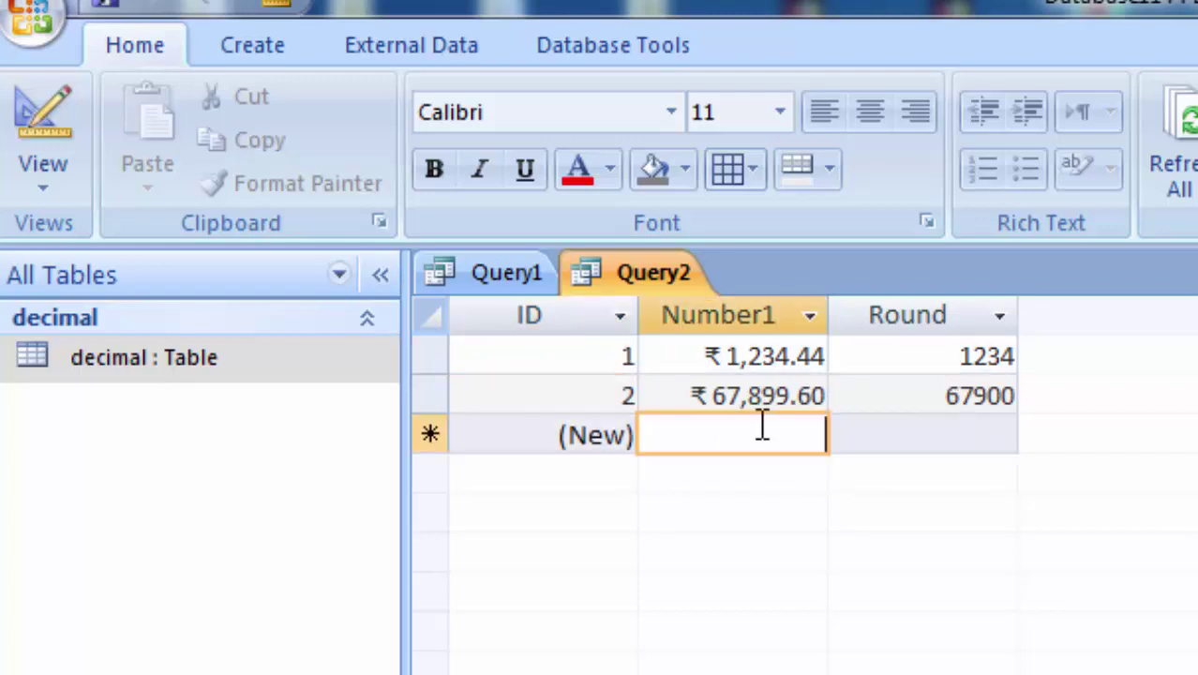
{"action": "type", "text": "5"}
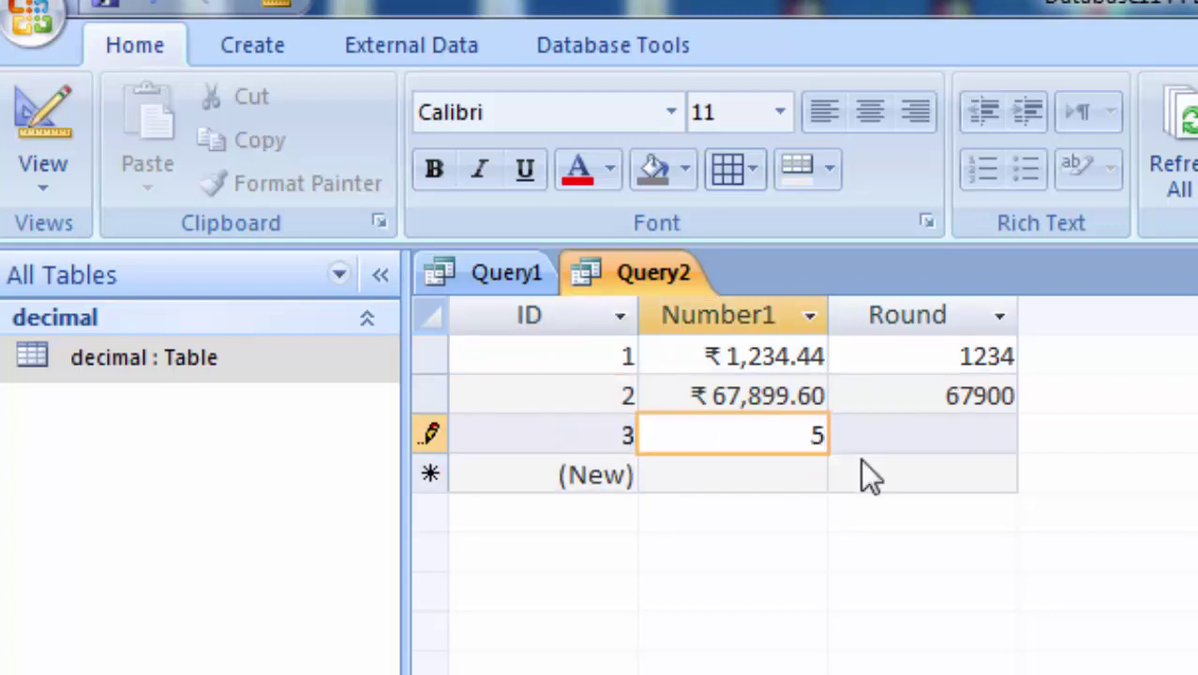
{"action": "type", "text": "..."}
{"action": "type", "text": "4"}
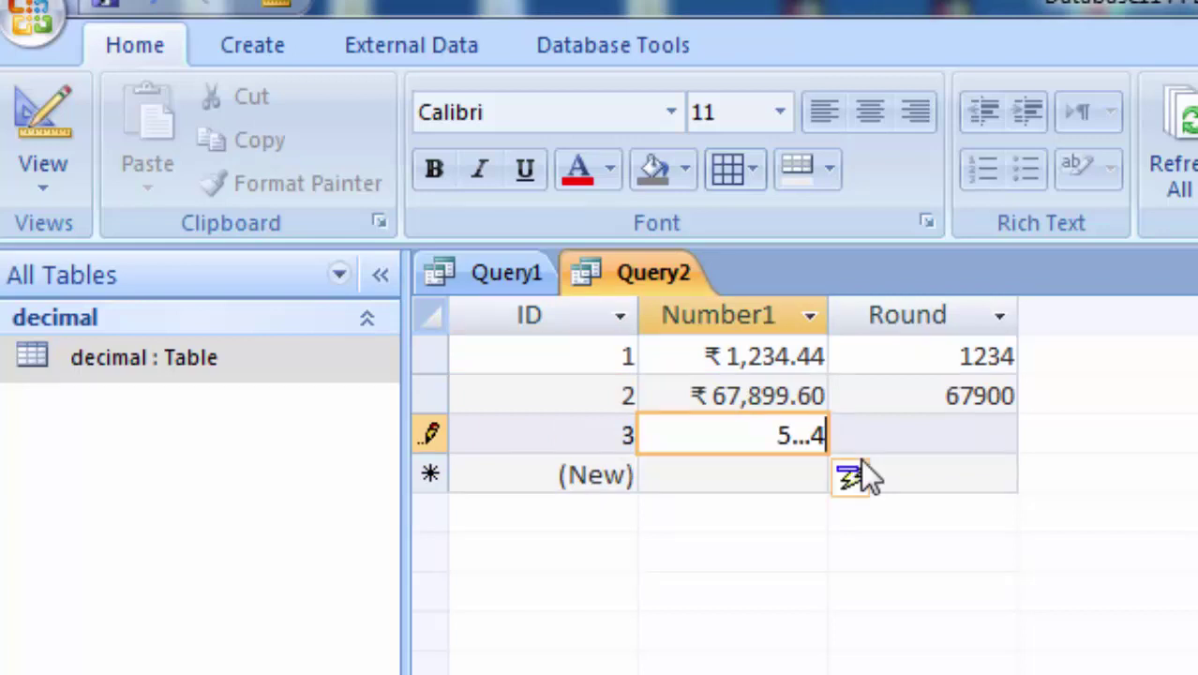
{"action": "type", "text": "9"}
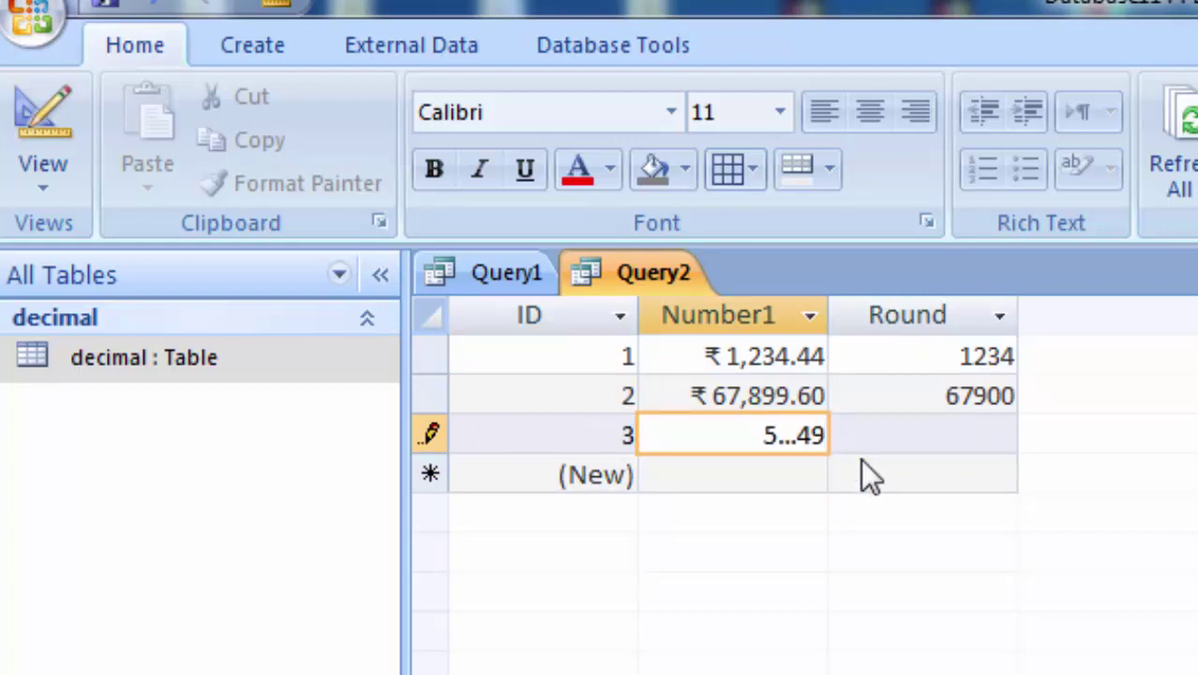
{"action": "key", "text": "BackSpace"}
{"action": "key", "text": "BackSpace"}
{"action": "key", "text": "BackSpace"}
{"action": "key", "text": "BackSpace"}
{"action": "key", "text": "BackSpace"}
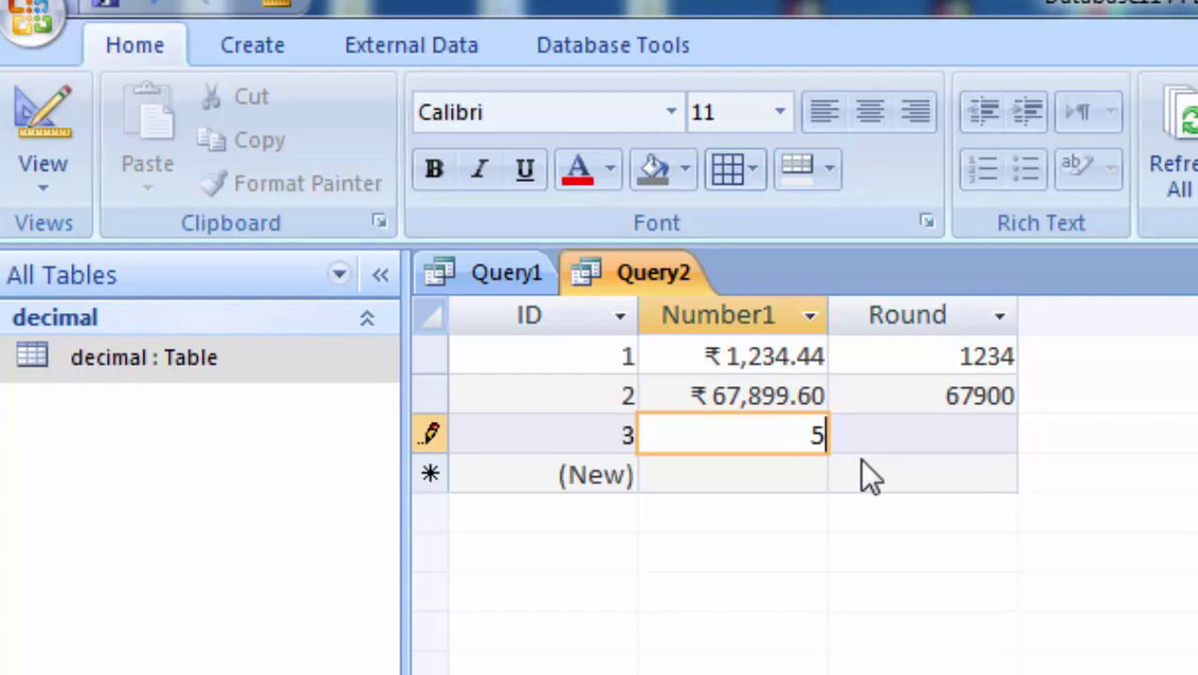
{"action": "type", "text": "00."}
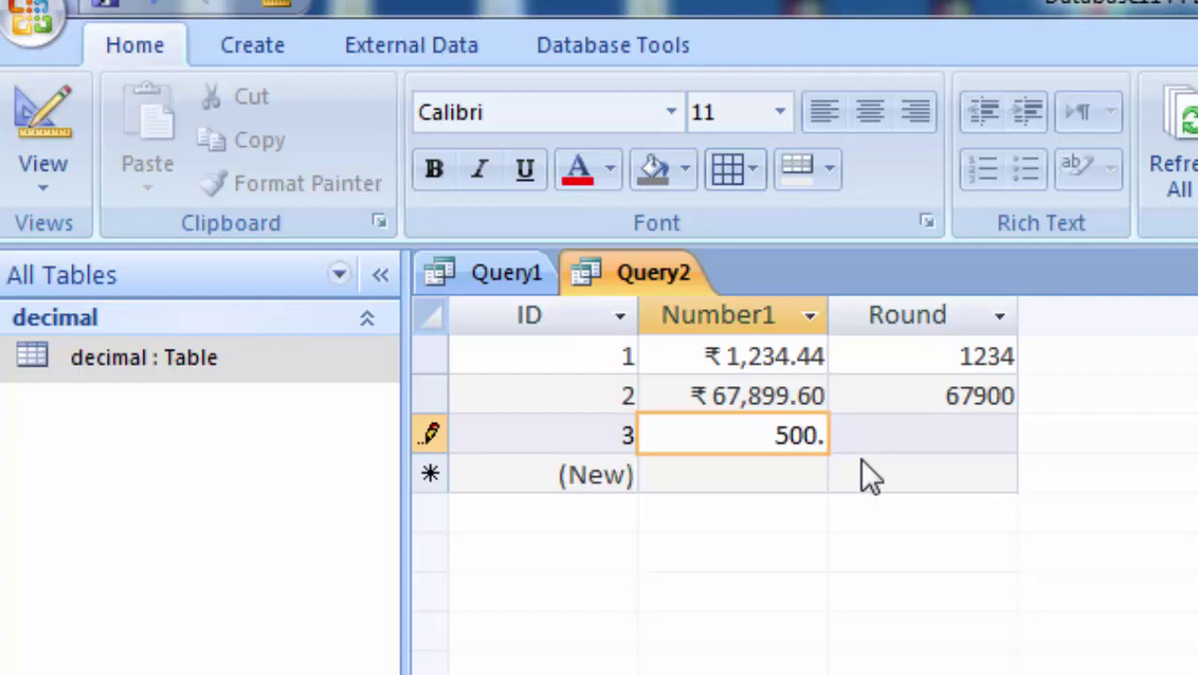
{"action": "type", "text": "49"}
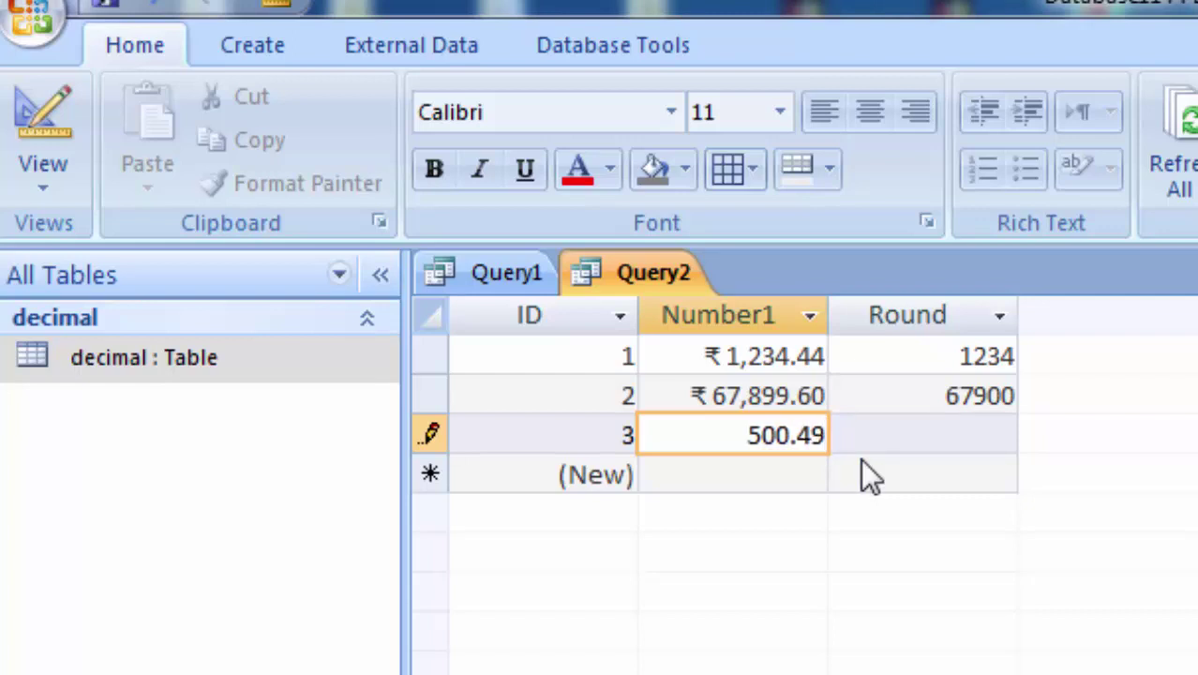
{"action": "key", "text": "Tab"}
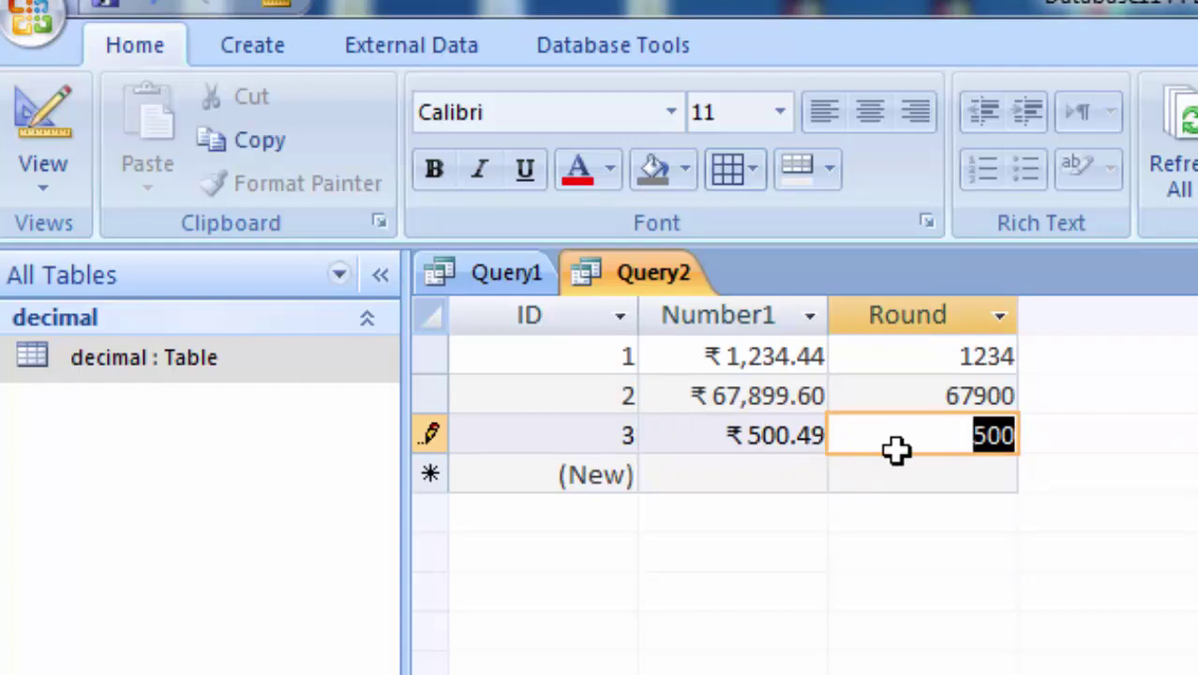
{"action": "left_click", "coordinate": [767, 471]}
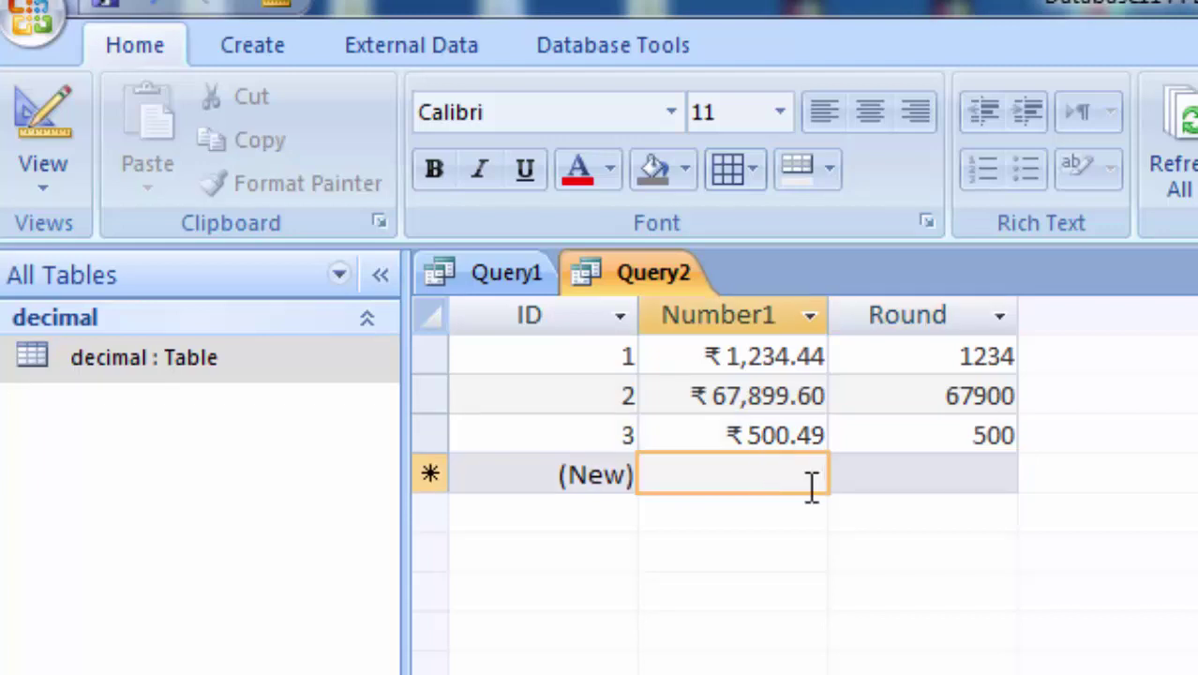
{"action": "type", "text": "4"}
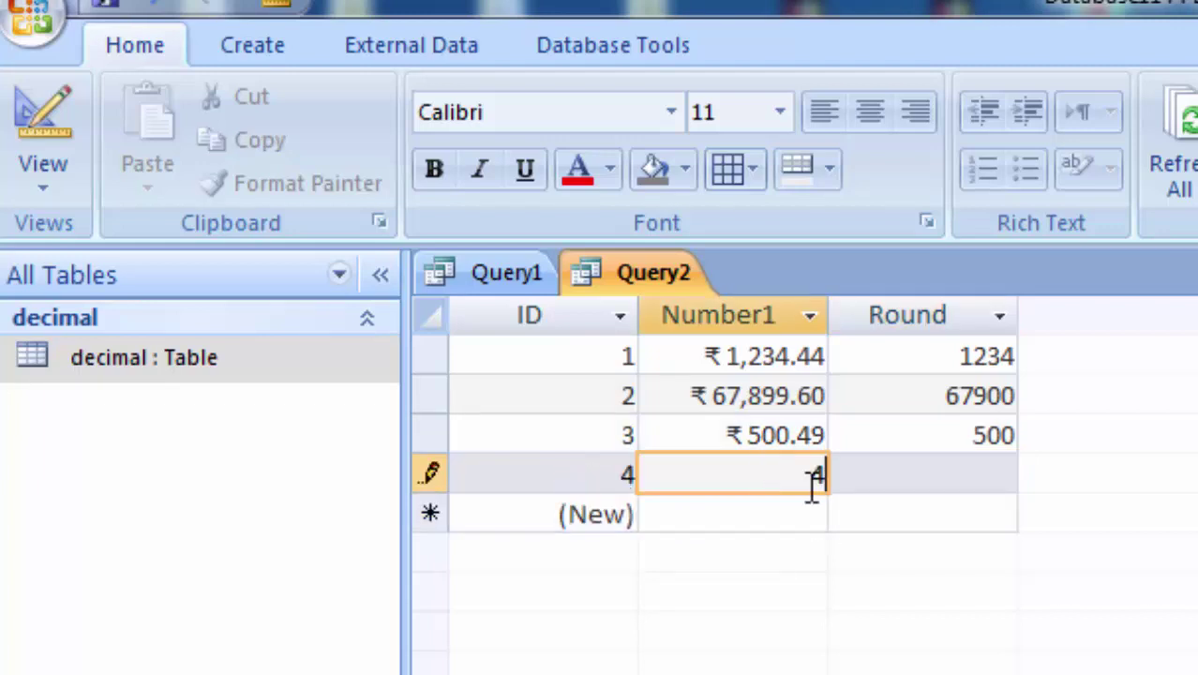
{"action": "type", "text": "99."}
{"action": "type", "text": "5"}
{"action": "key", "text": "Tab"}
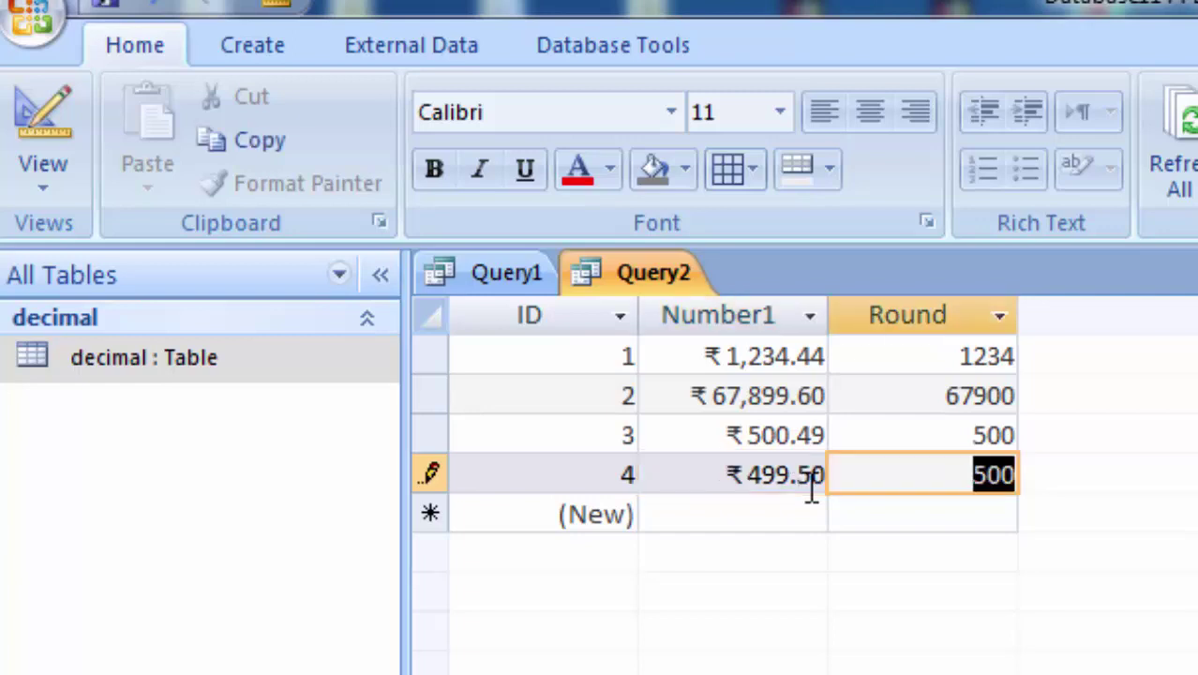
{"action": "left_click", "coordinate": [971, 485]}
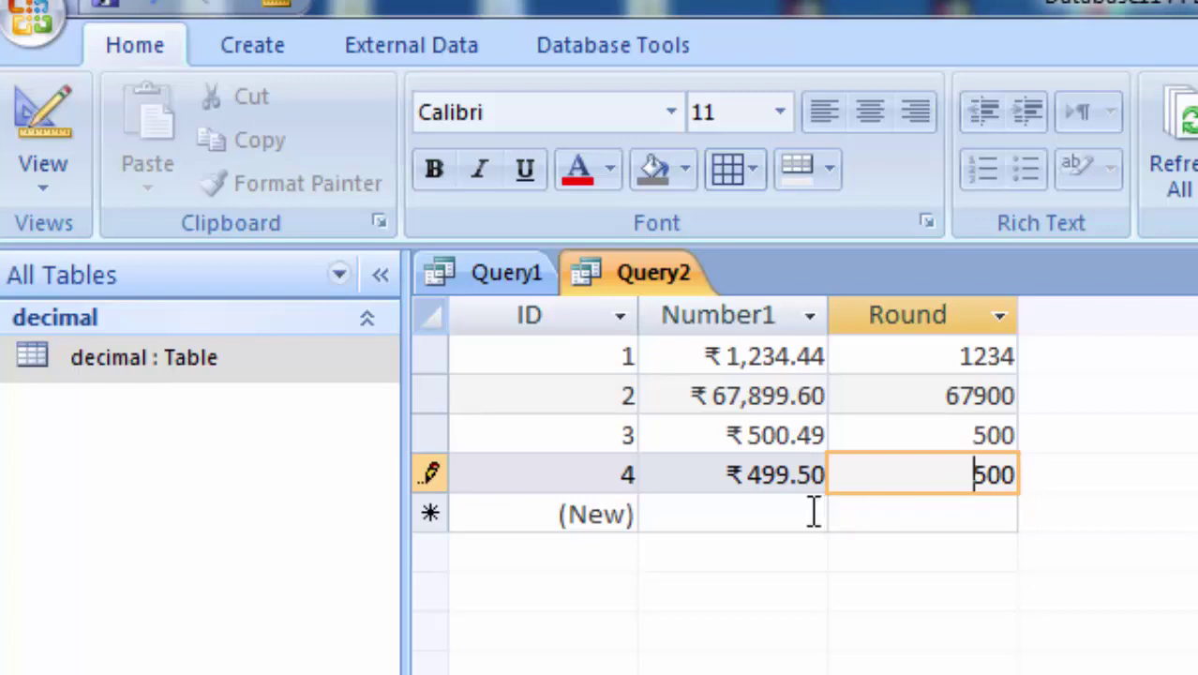
{"action": "left_click", "coordinate": [724, 514]}
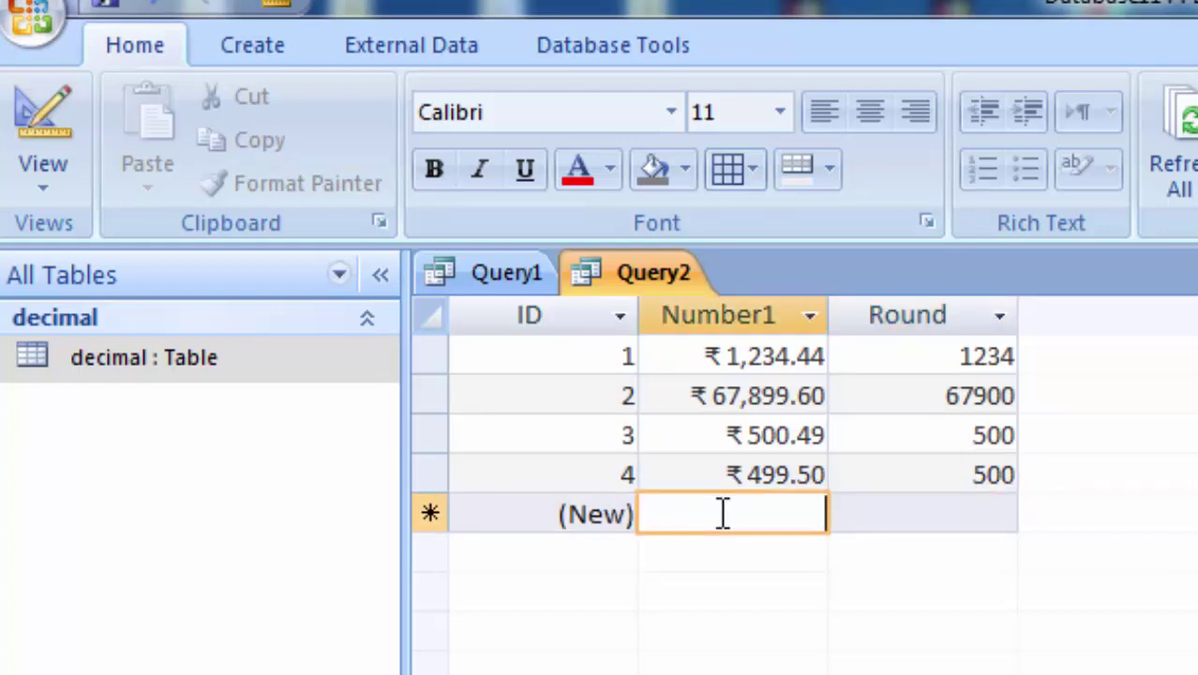
Return Query2 to Design View and read Round([Number1],0) in the Zoom box.
{"action": "left_click", "coordinate": [29, 180]}
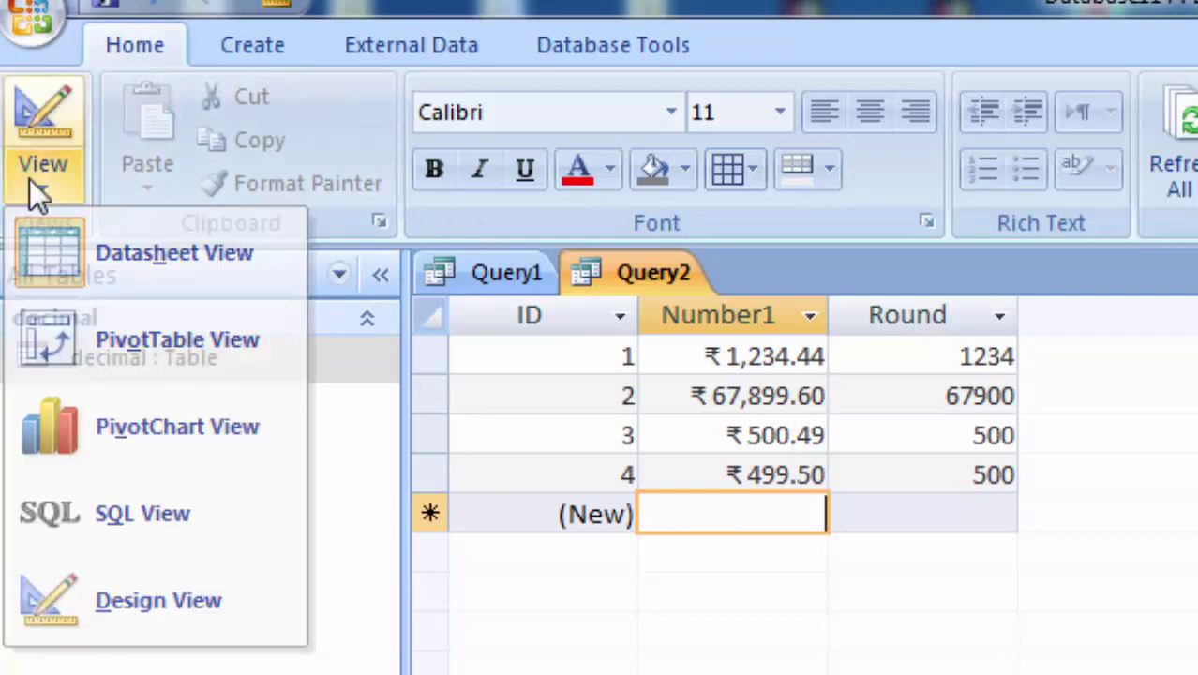
{"action": "left_click", "coordinate": [31, 178]}
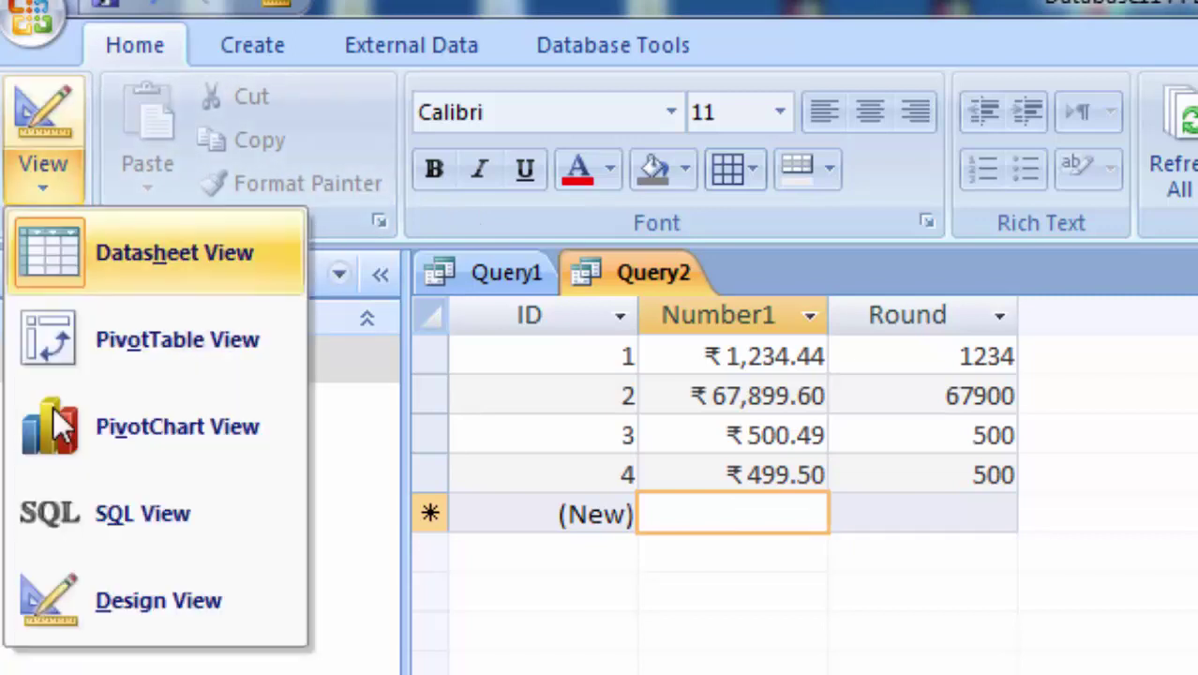
{"action": "left_click", "coordinate": [116, 602]}
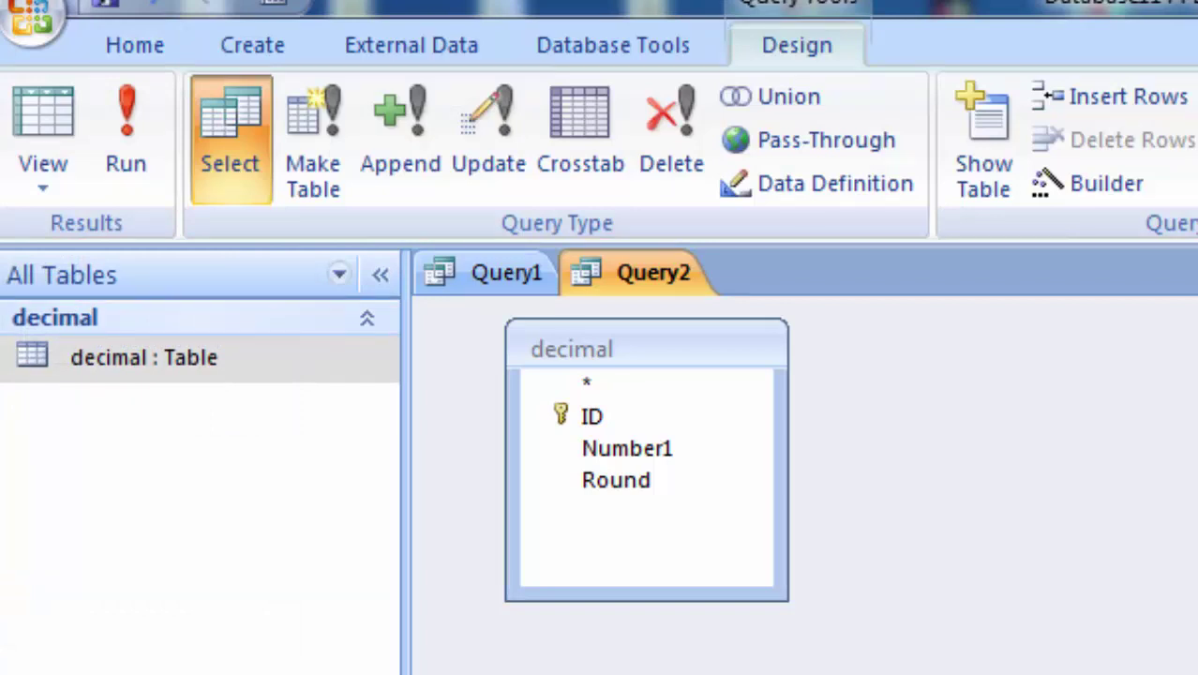
{"action": "key", "text": "shift+F2"}
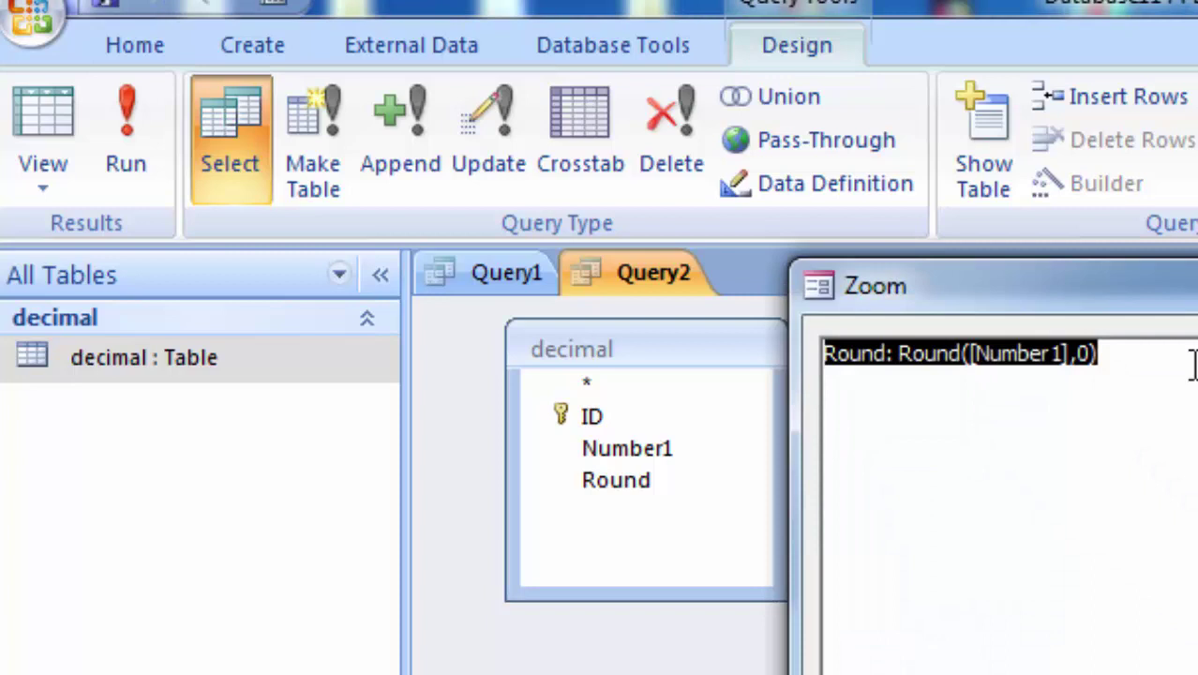
{"action": "left_click", "coordinate": [1191, 354]}
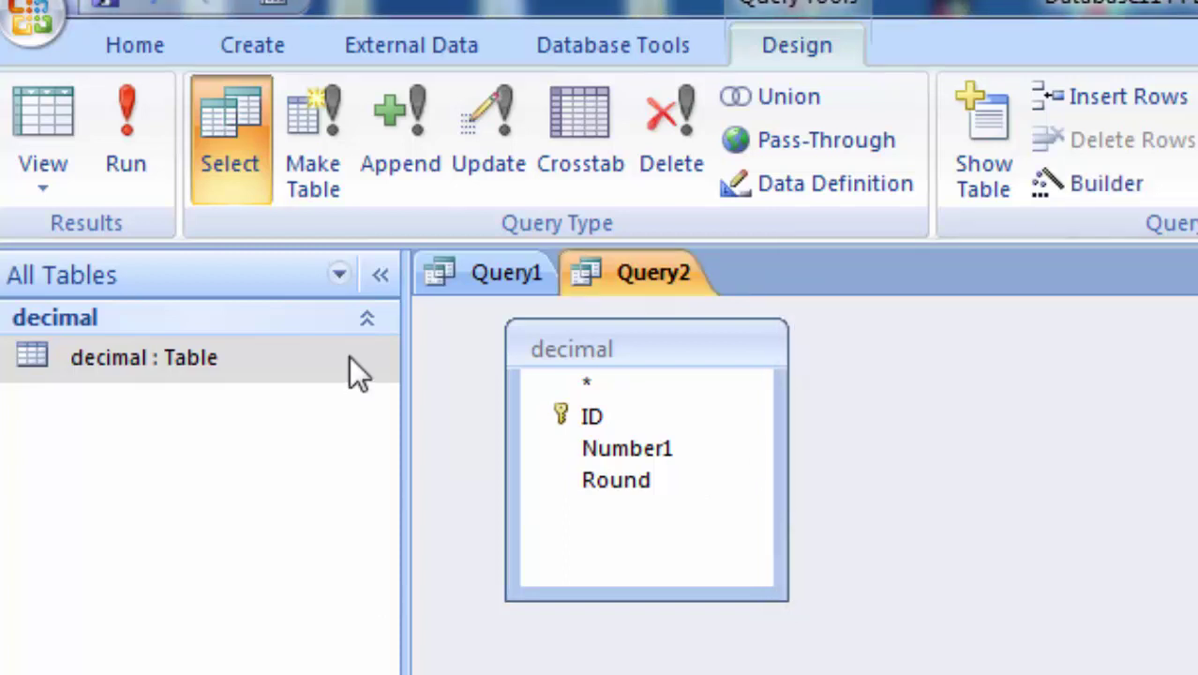
Switch Query2 to Datasheet View showing Round values 1234, 67900, 500 and 500.
{"action": "left_click", "coordinate": [111, 165]}
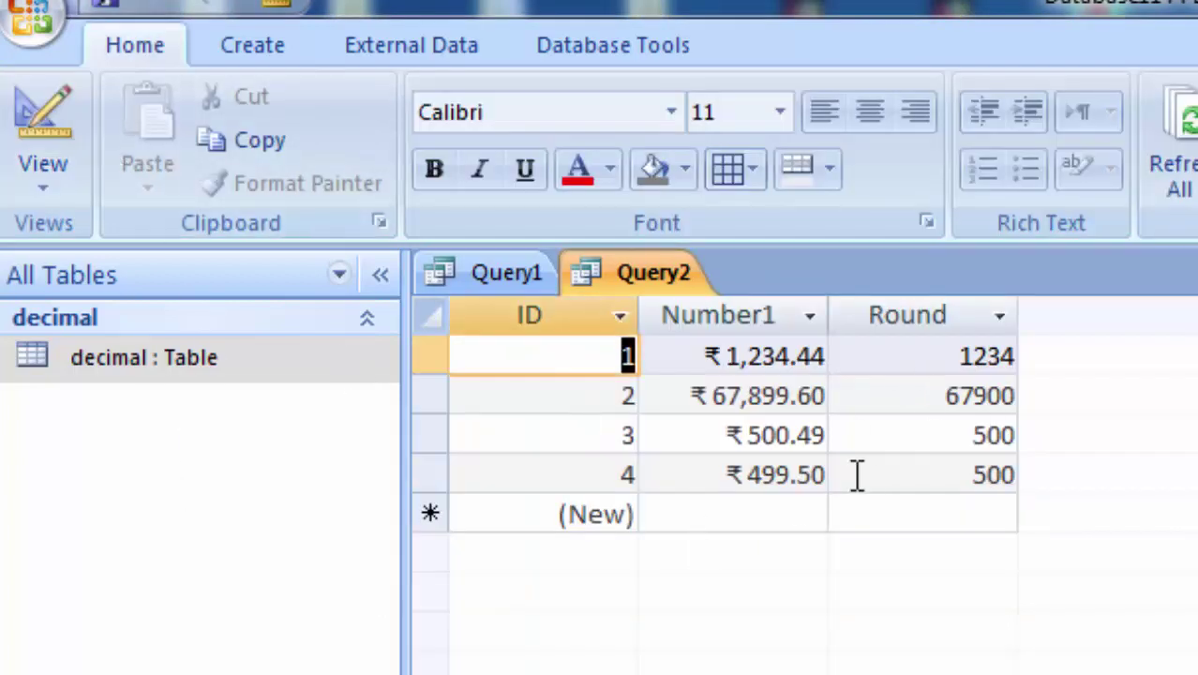